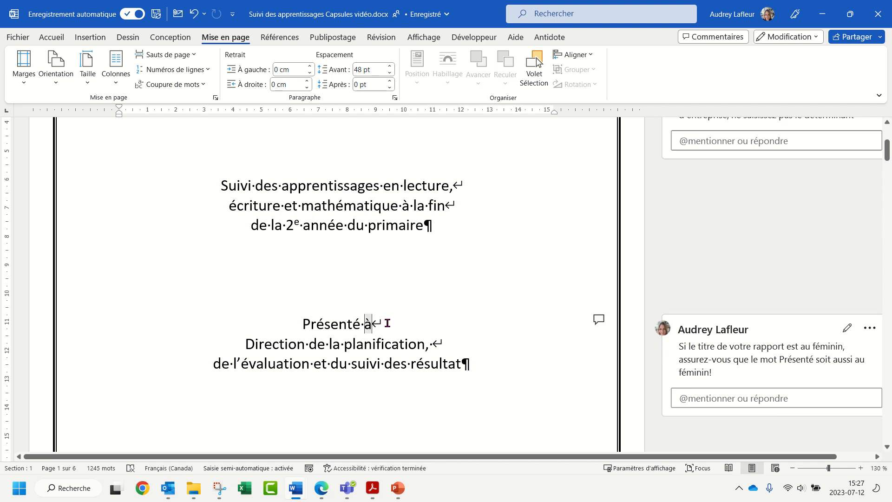
# - Check the page setup options of the cover page's section from the date line, and close them without changes
pyautogui.scroll(-3, 398, 318)
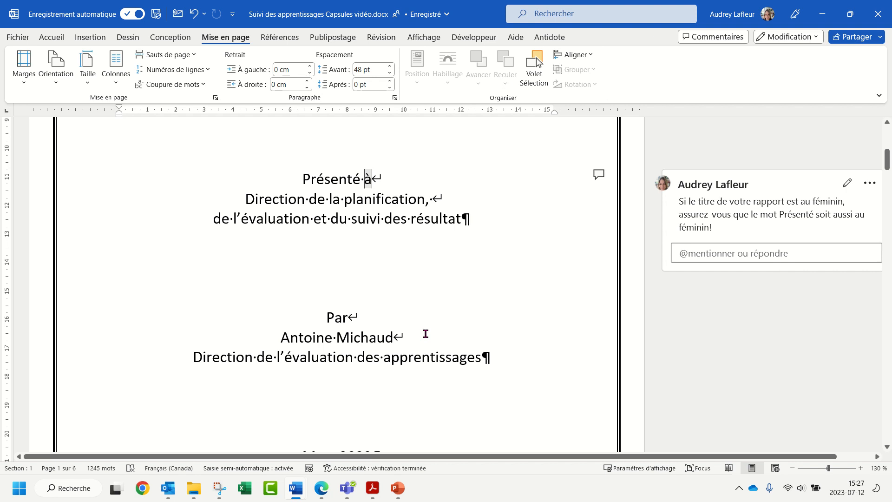
pyautogui.scroll(-3, 426, 334)
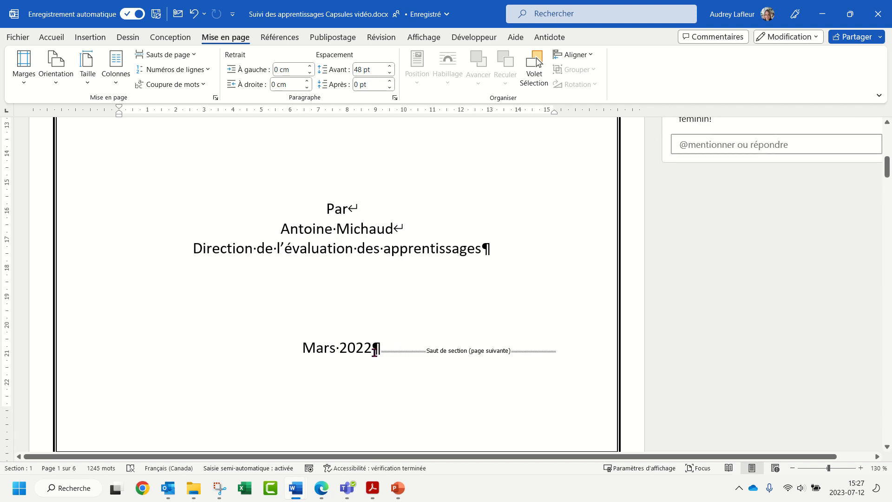
pyautogui.click(374, 349)
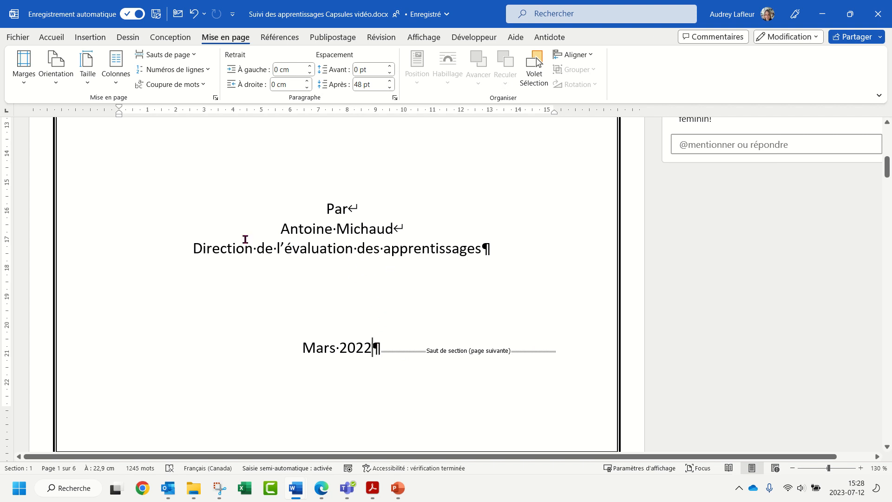
pyautogui.click(215, 98)
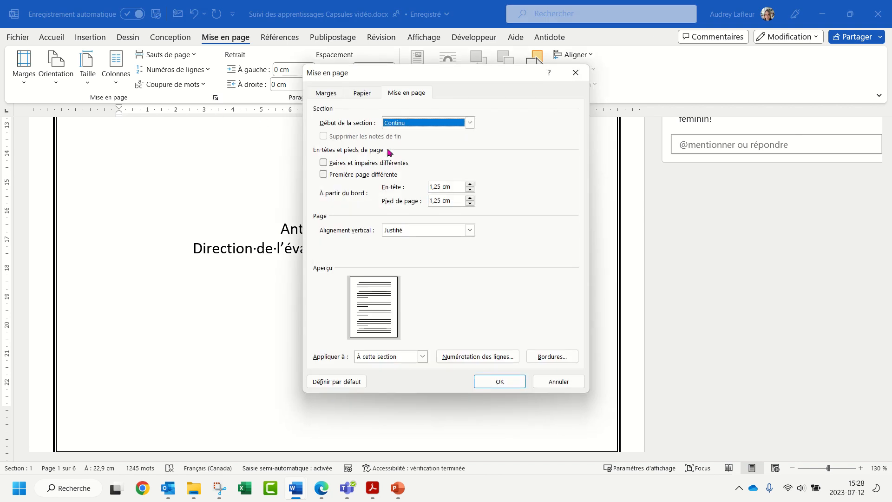
pyautogui.click(412, 96)
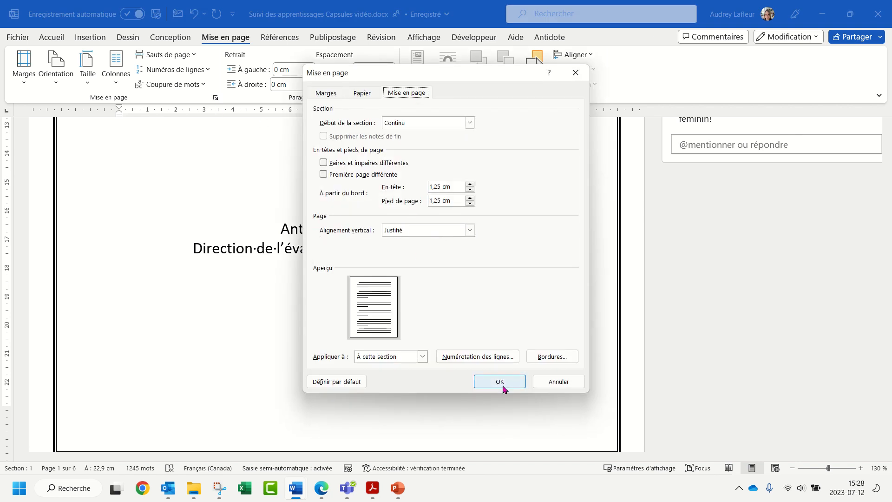
pyautogui.click(580, 384)
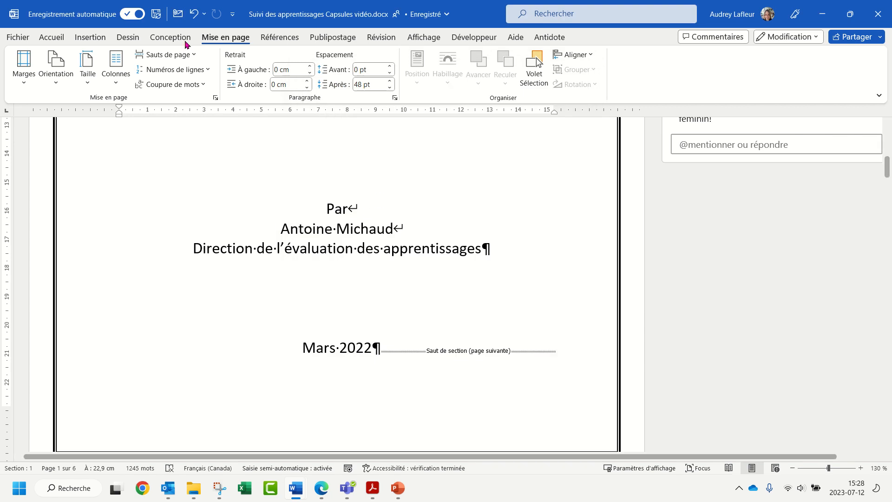
# - Insert a blank page before the "Introduction" title that follows the cover page
pyautogui.click(52, 38)
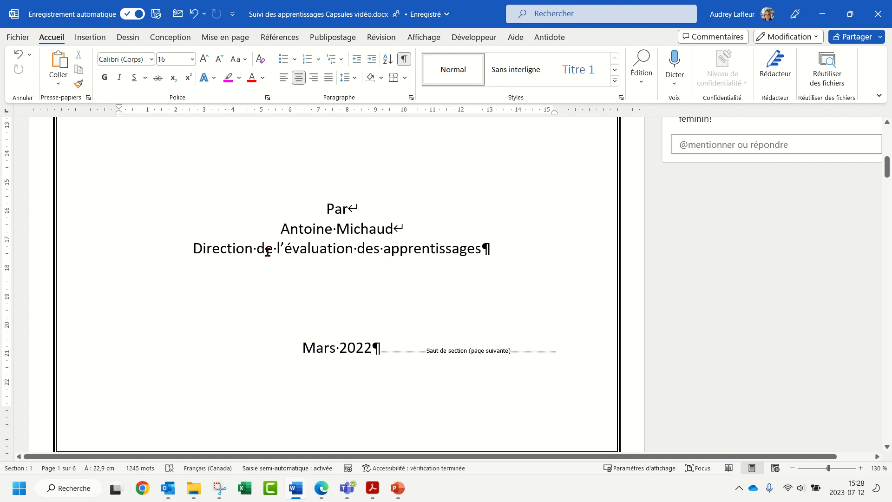
pyautogui.scroll(-4, 270, 251)
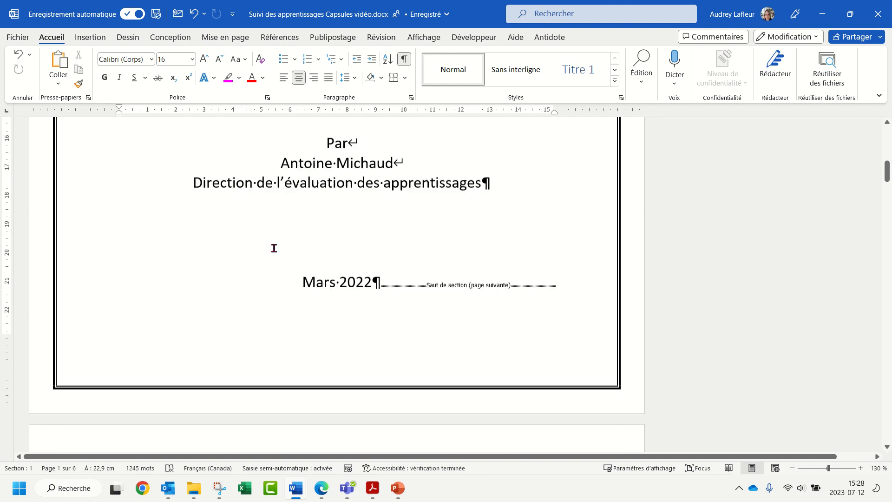
pyautogui.scroll(-2, 271, 254)
pyautogui.click(122, 317)
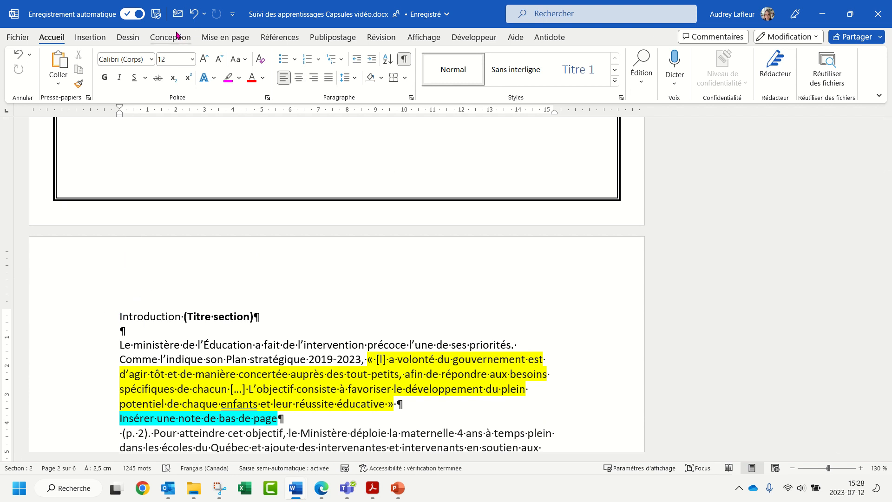
pyautogui.click(92, 38)
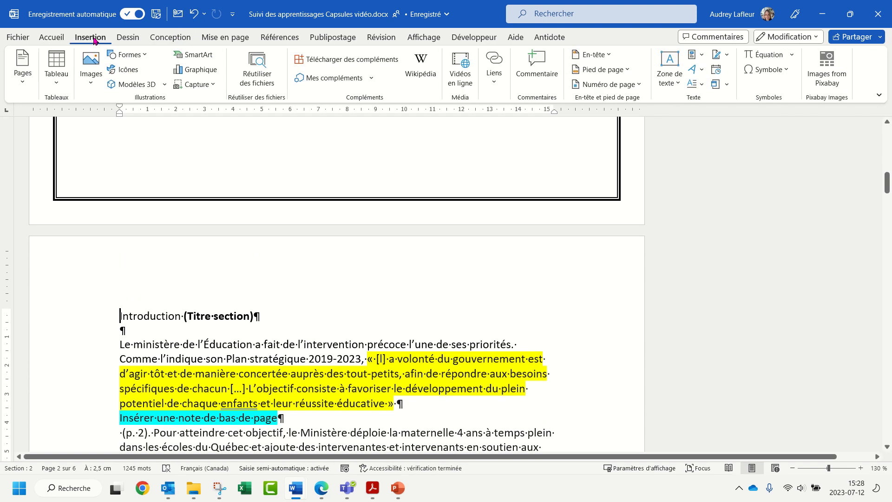
pyautogui.click(23, 84)
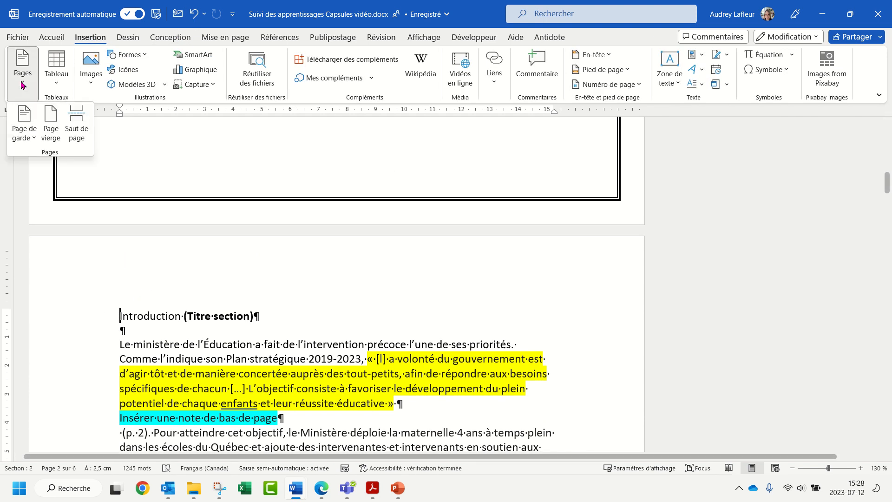
pyautogui.click(51, 126)
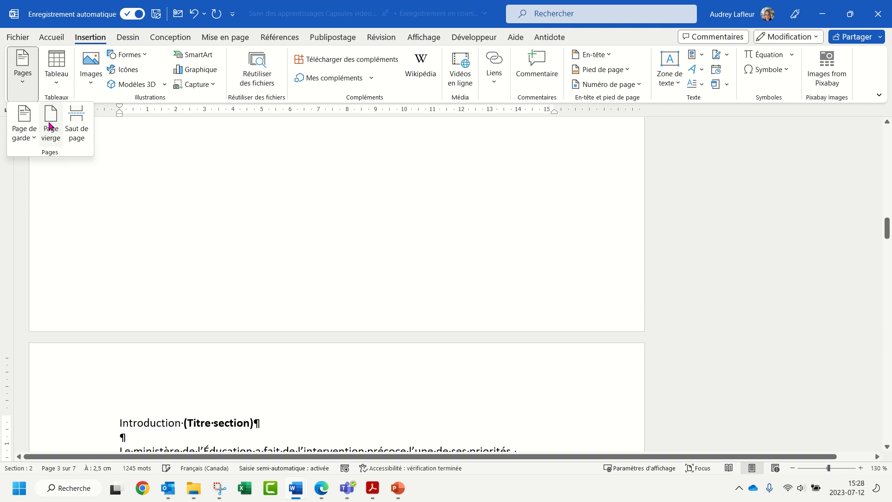
# - Set the zoom to 100% and enter the title "Table des matières" at the beginning of the new blank page
pyautogui.click(794, 468)
pyautogui.click(793, 468)
pyautogui.click(794, 468)
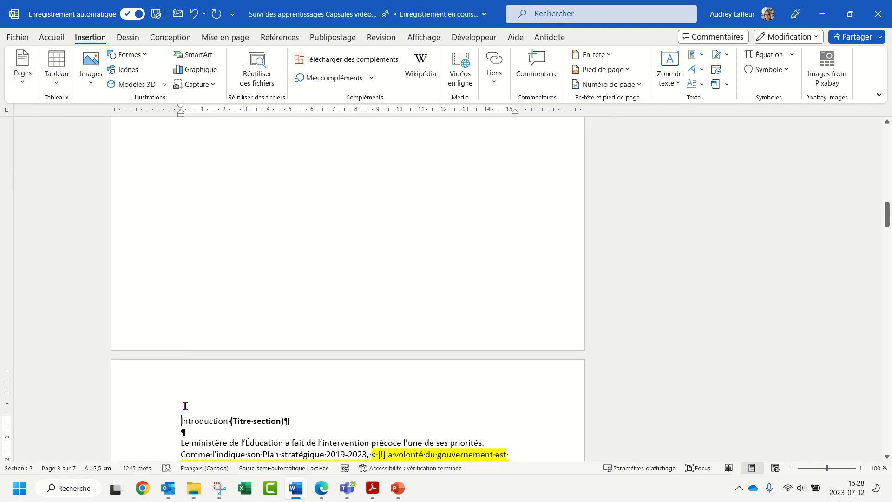
pyautogui.scroll(3, 195, 378)
pyautogui.scroll(10, 283, 277)
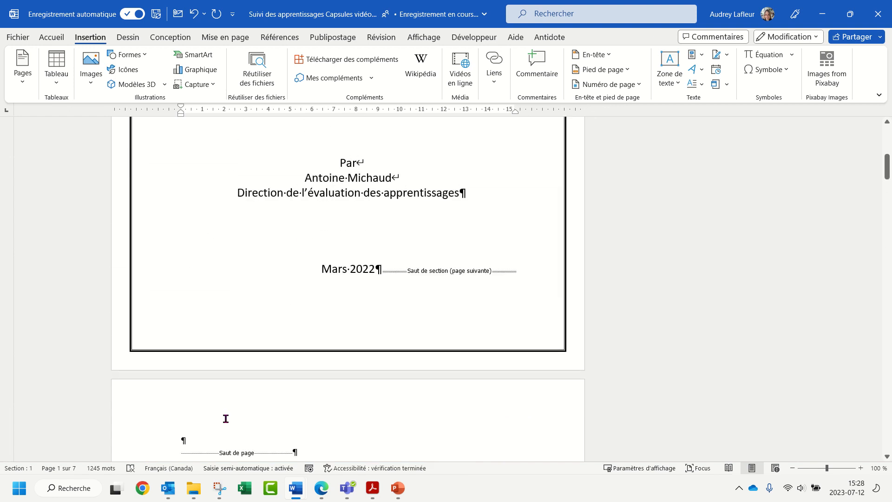
pyautogui.click(234, 434)
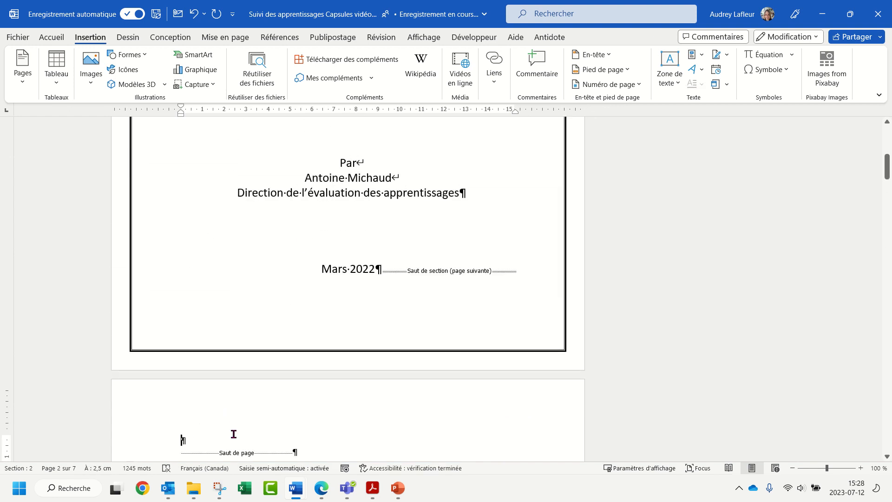
pyautogui.write('Table des ati')
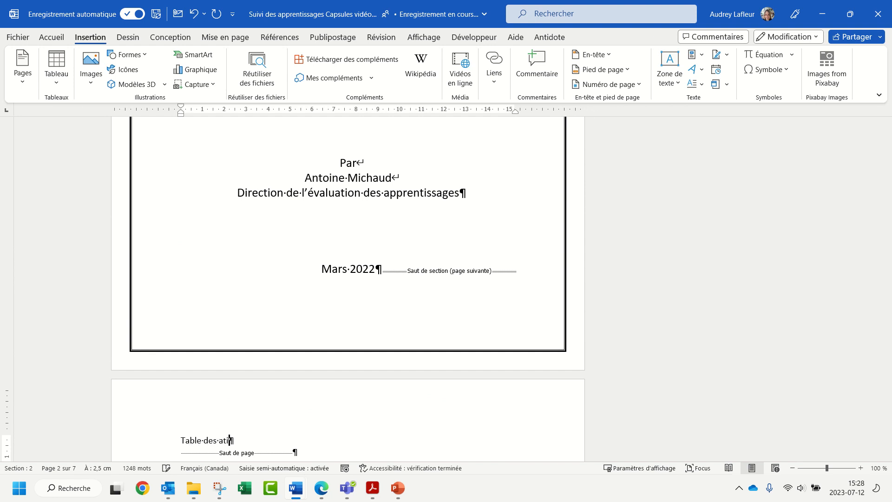
pyautogui.press('BackSpace')
pyautogui.press('BackSpace')
pyautogui.press('BackSpace')
pyautogui.write('matières')
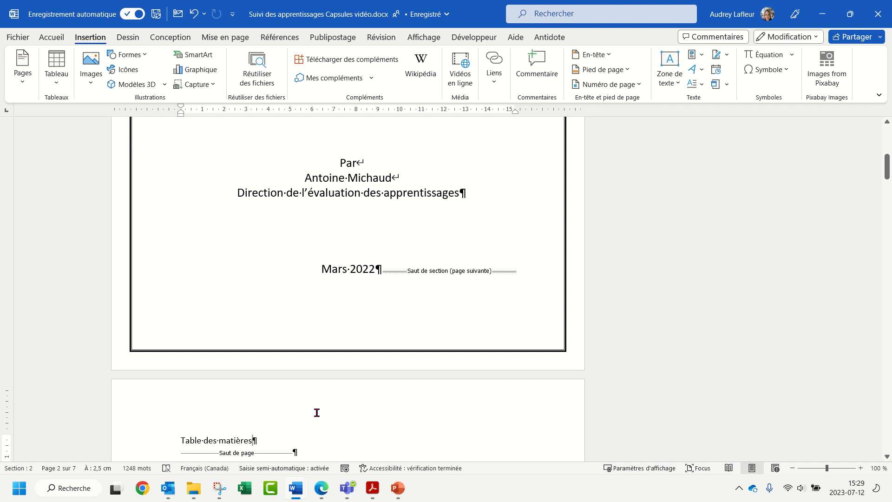
# - Delete the page break after the "Table des matières" title
pyautogui.scroll(-2, 275, 416)
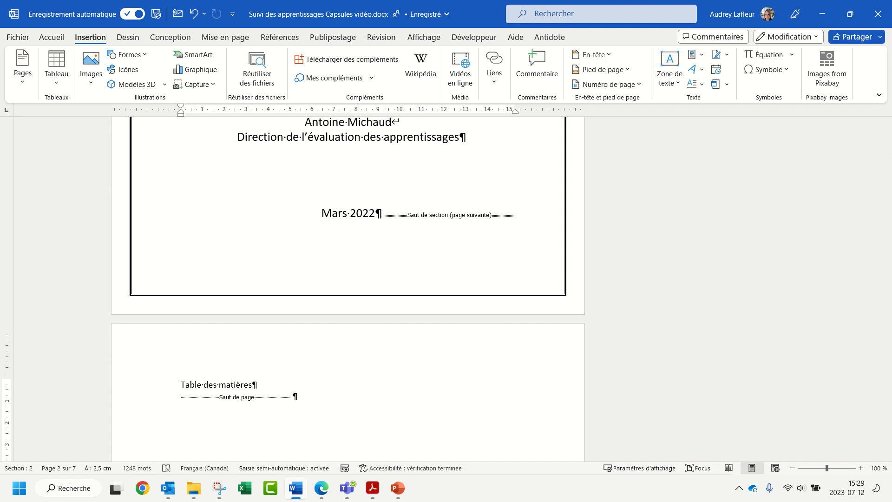
pyautogui.press('Delete')
pyautogui.press('Delete')
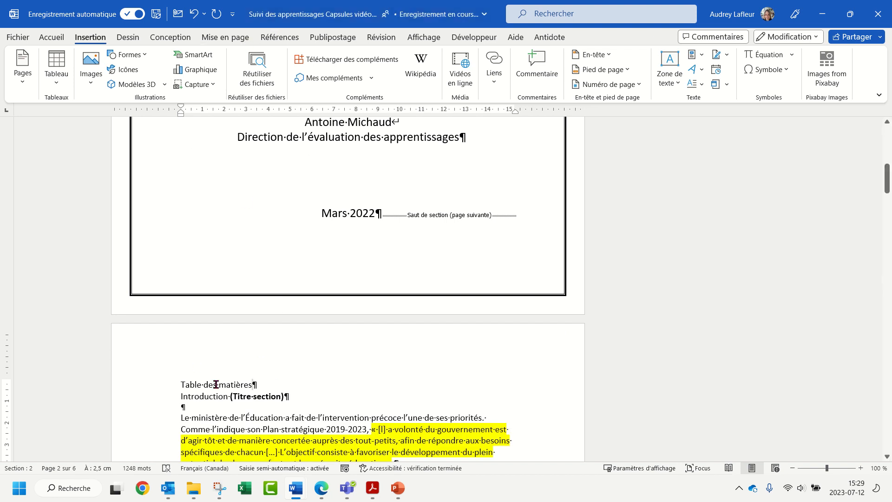
# - Insert a next-page section break after the "Table des matières" title and remove the empty paragraph above "Introduction"
pyautogui.click(223, 41)
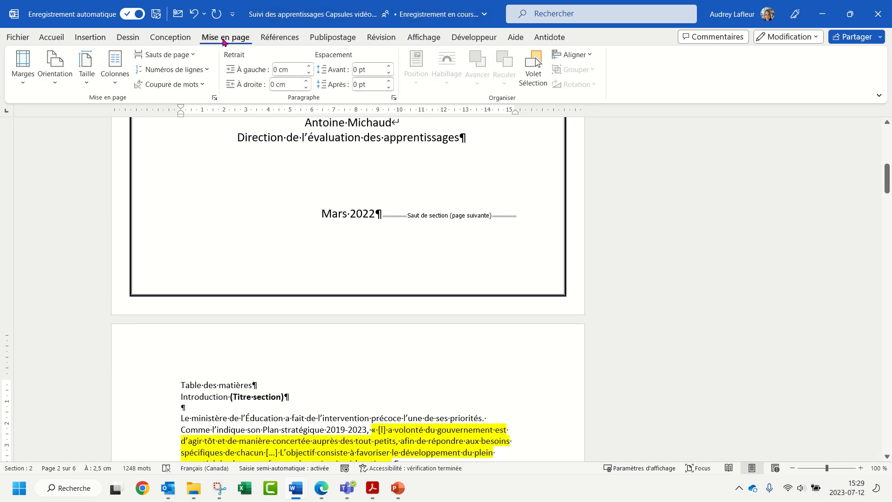
pyautogui.click(167, 55)
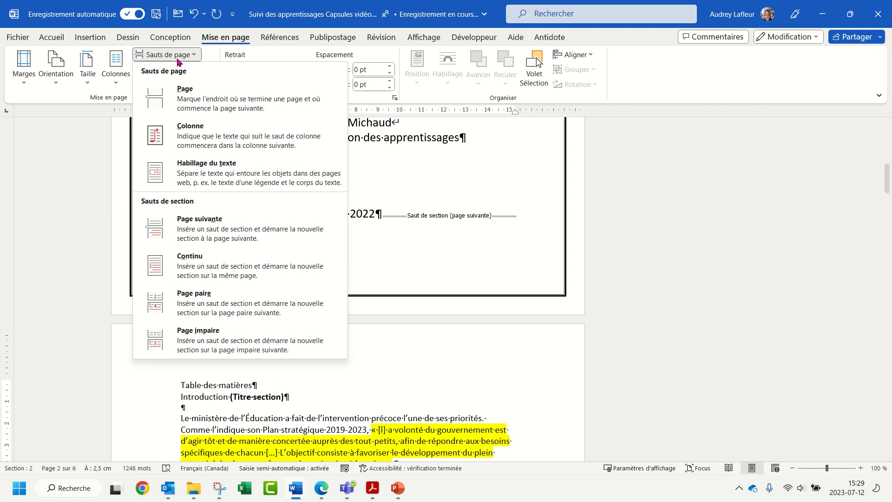
pyautogui.click(197, 224)
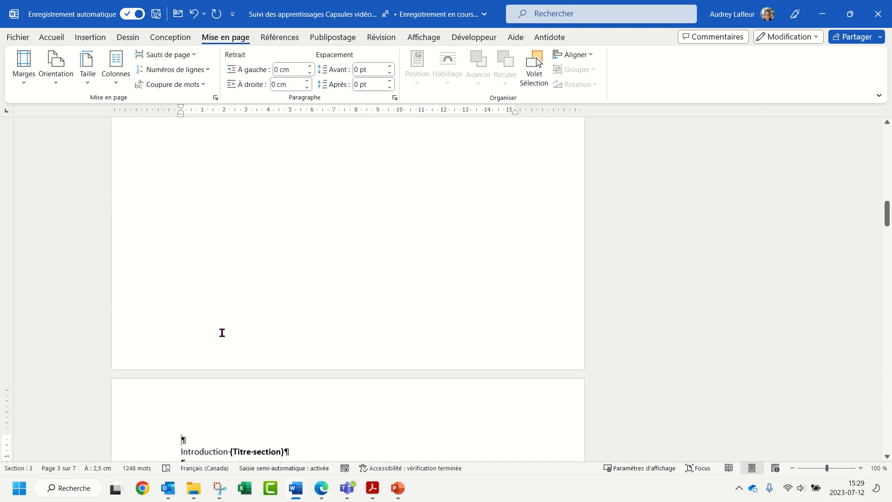
pyautogui.press('Delete')
# - Check the section breaks that end the cover page, the "Table des matières" page and the conclusion
pyautogui.scroll(15, 222, 333)
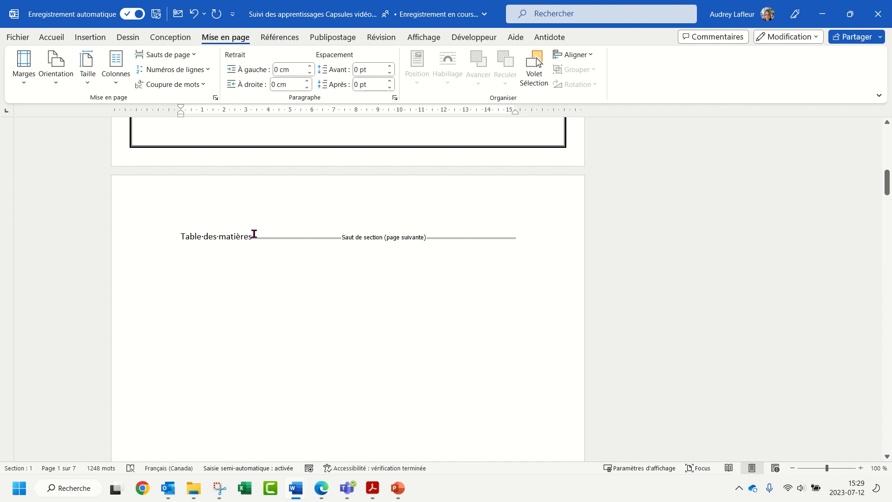
pyautogui.click(254, 234)
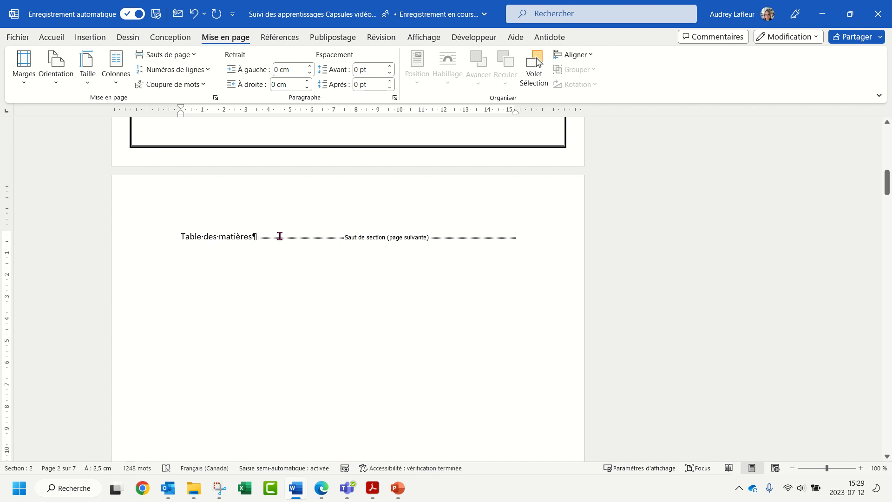
pyautogui.scroll(8, 291, 244)
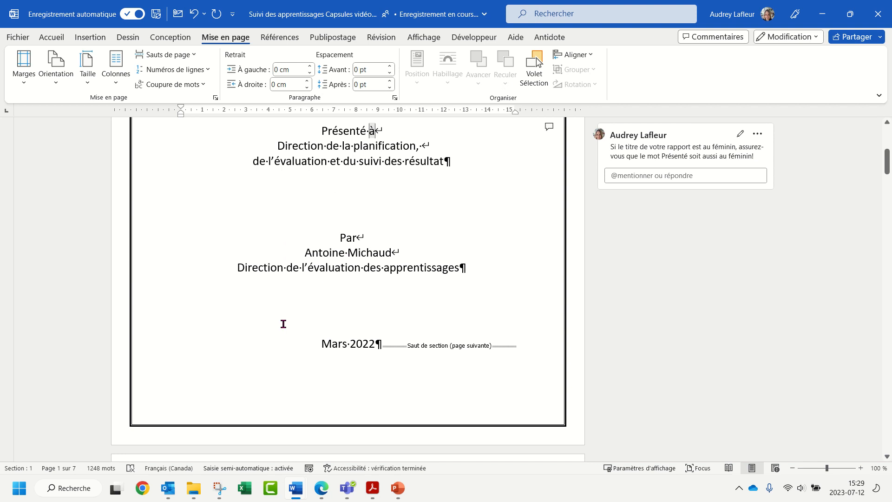
pyautogui.scroll(-8, 312, 291)
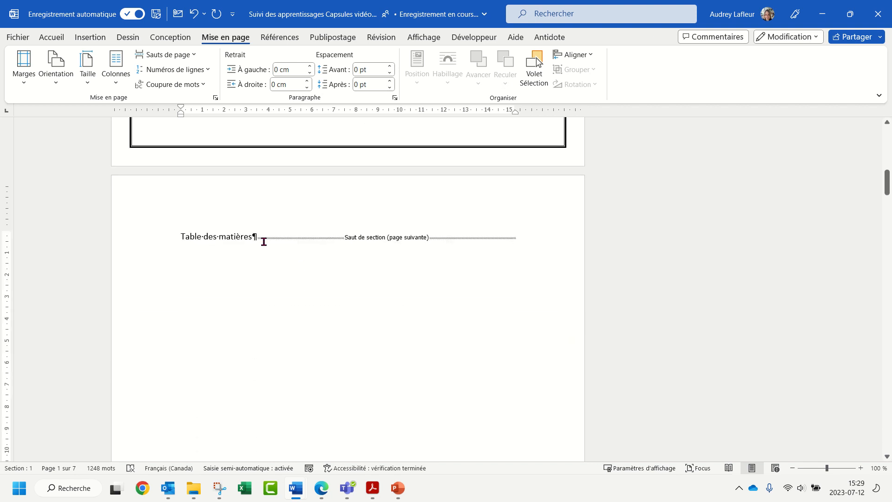
pyautogui.click(258, 237)
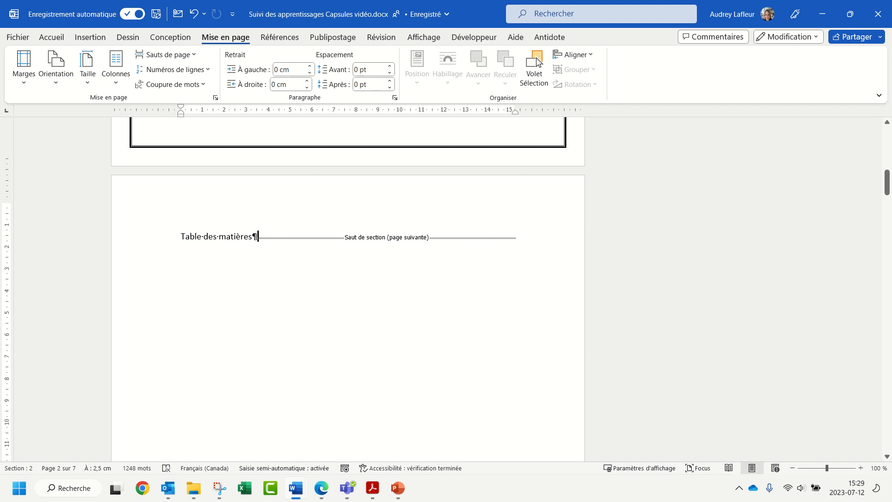
pyautogui.scroll(-10, 348, 288)
pyautogui.scroll(-3, 396, 259)
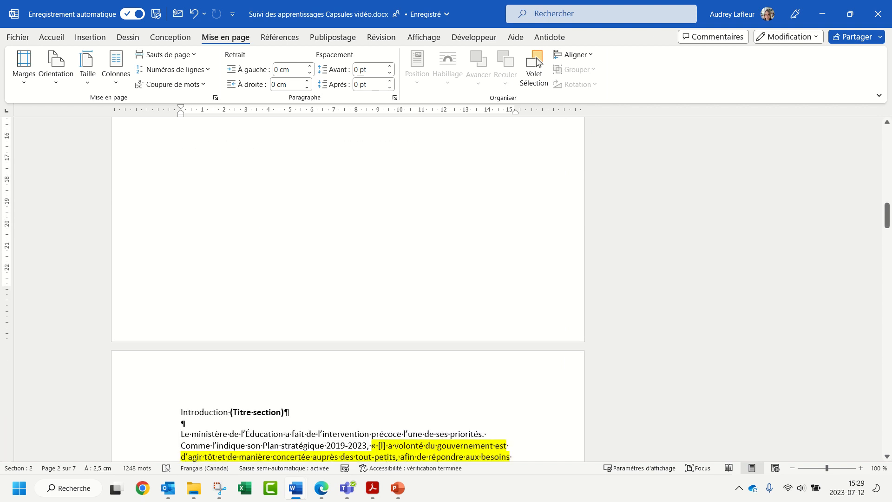
pyautogui.moveTo(884, 223); pyautogui.dragTo(886, 372)
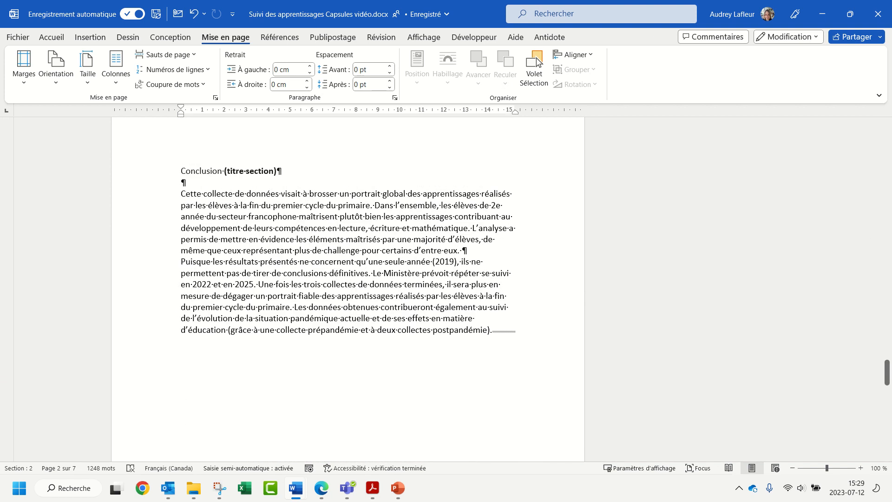
pyautogui.click(493, 328)
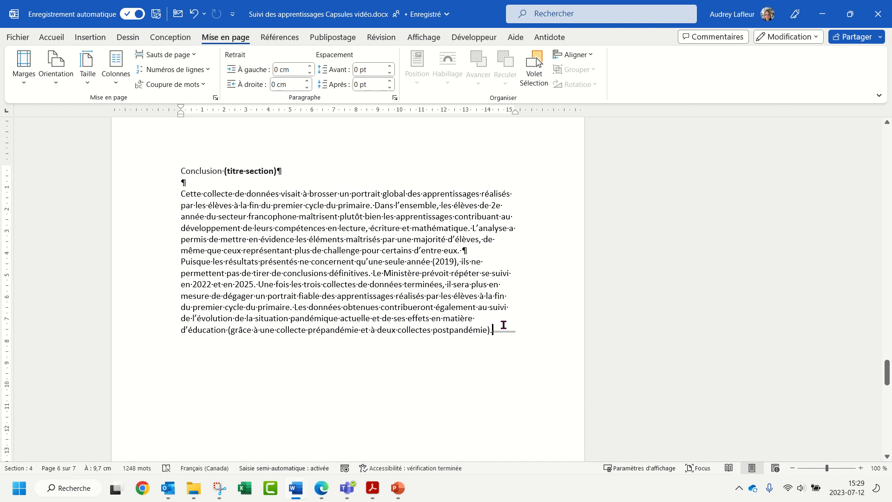
# - Enter the title "Bibliographie" on the empty last page and return to the introduction
pyautogui.scroll(-10, 503, 324)
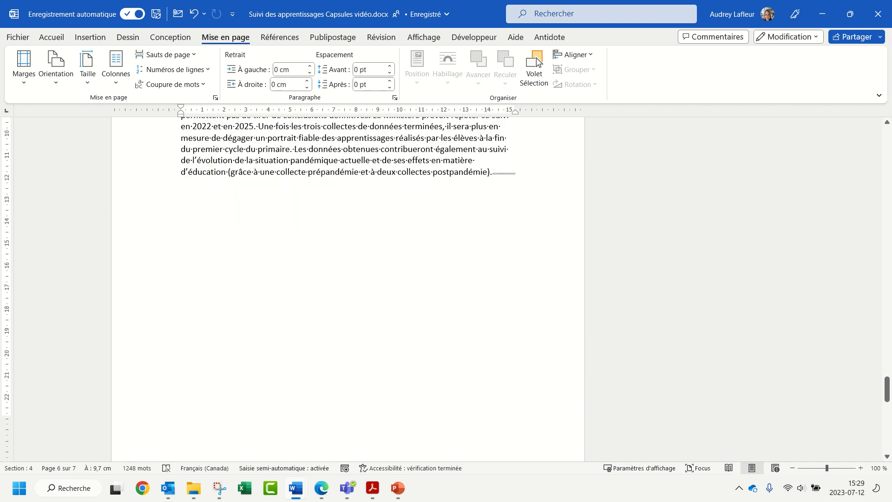
pyautogui.click(182, 291)
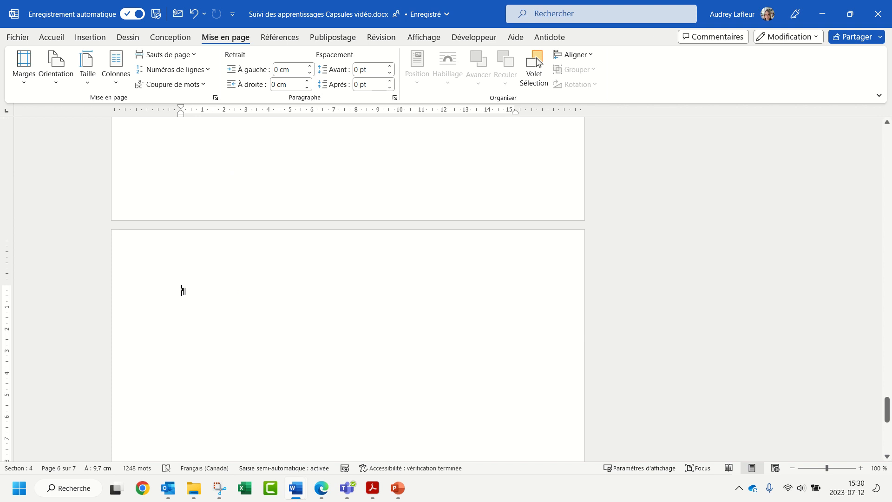
pyautogui.write('Bi')
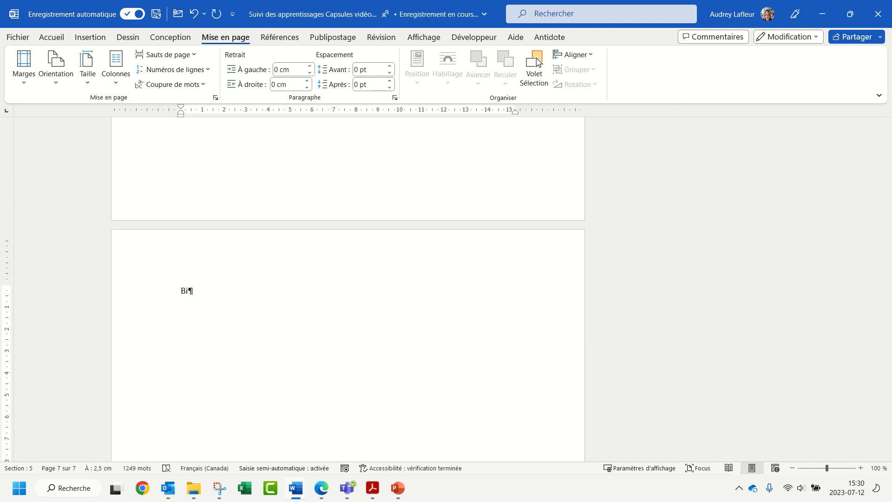
pyautogui.write('bliographie')
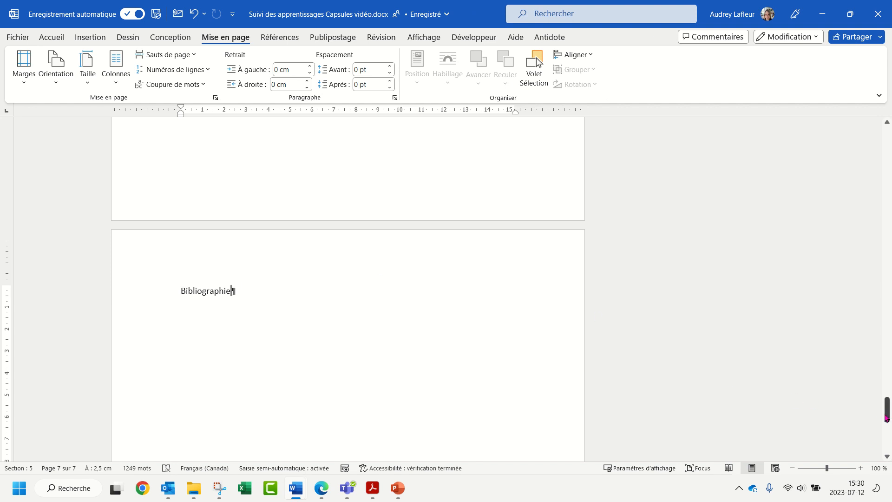
pyautogui.moveTo(886, 417); pyautogui.dragTo(875, 234)
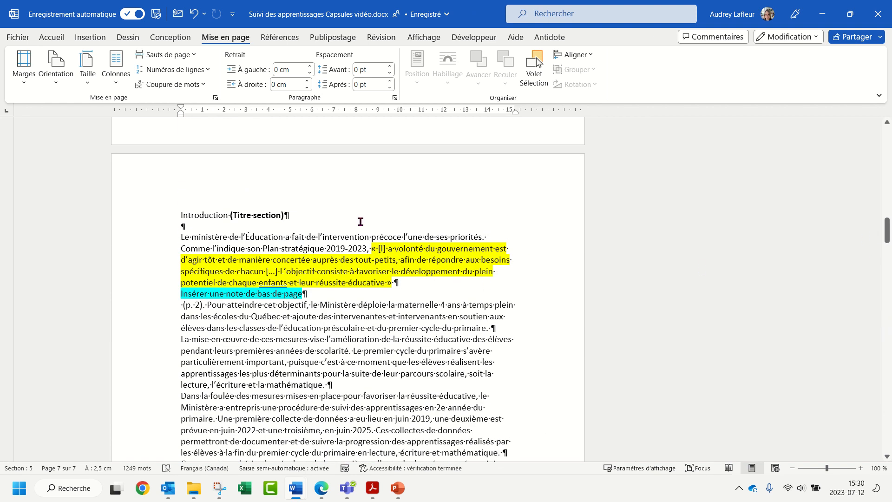
# - Check the section break after the "Table des matières" title and the section in which the introduction starts
pyautogui.click(360, 222)
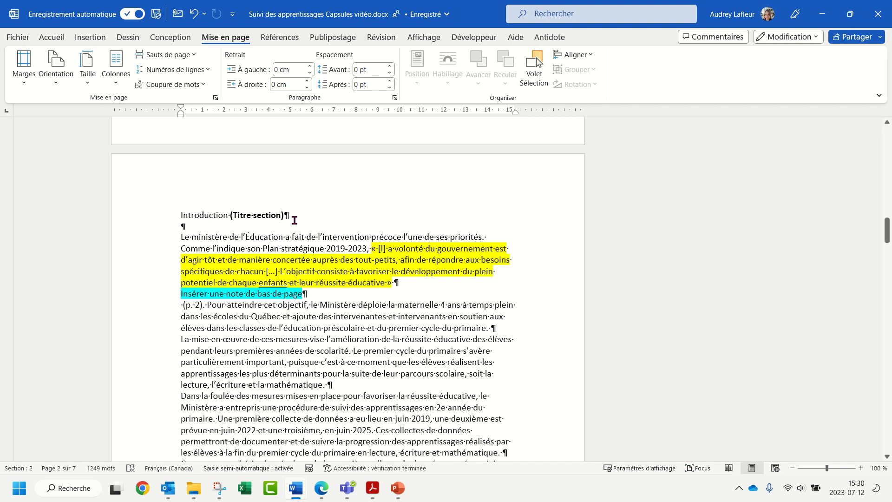
pyautogui.scroll(5, 294, 216)
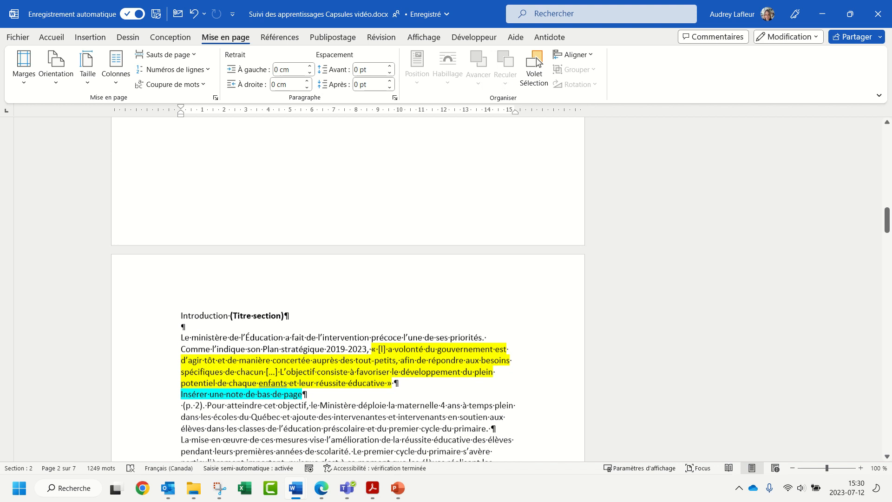
pyautogui.scroll(6, 265, 184)
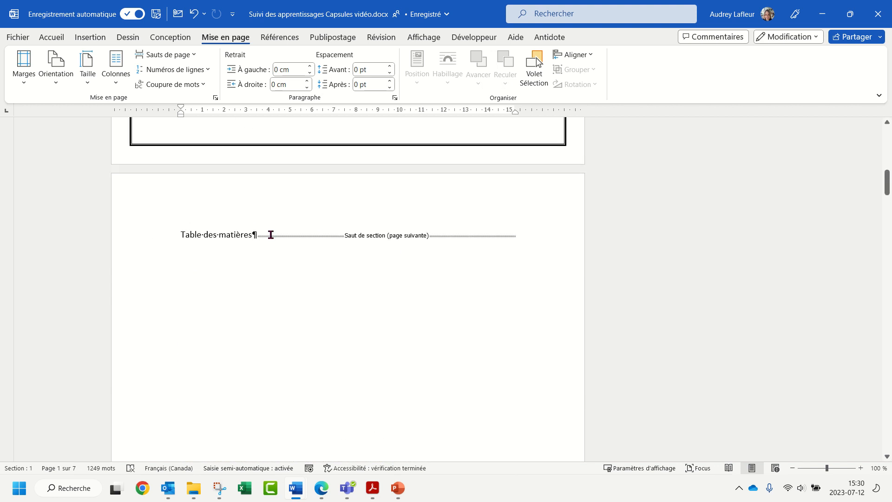
pyautogui.click(259, 235)
pyautogui.scroll(-9, 259, 235)
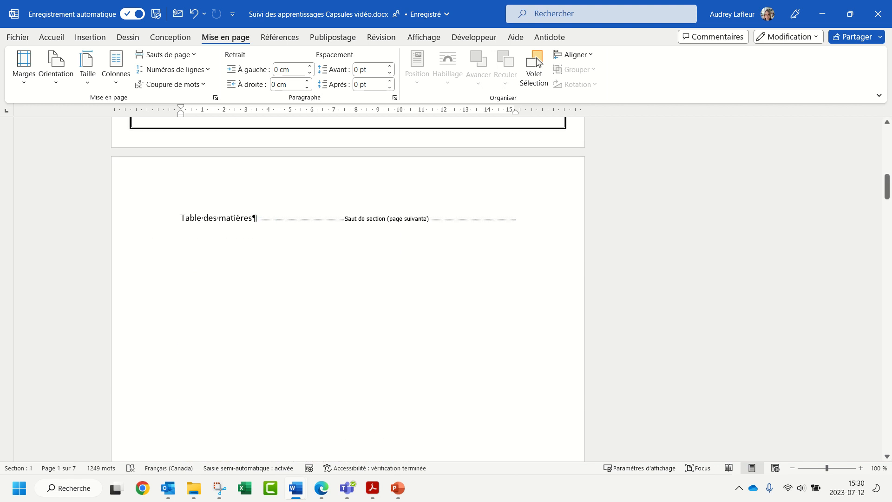
pyautogui.click(318, 302)
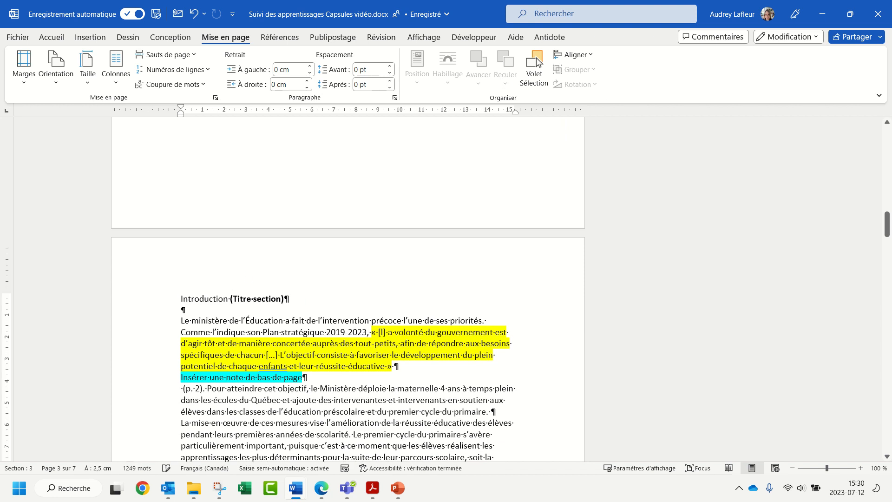
# - Examine the body headings from "Méthodologie" to "Mathématique" and the section break that ends the last body paragraph
pyautogui.scroll(-6, 305, 290)
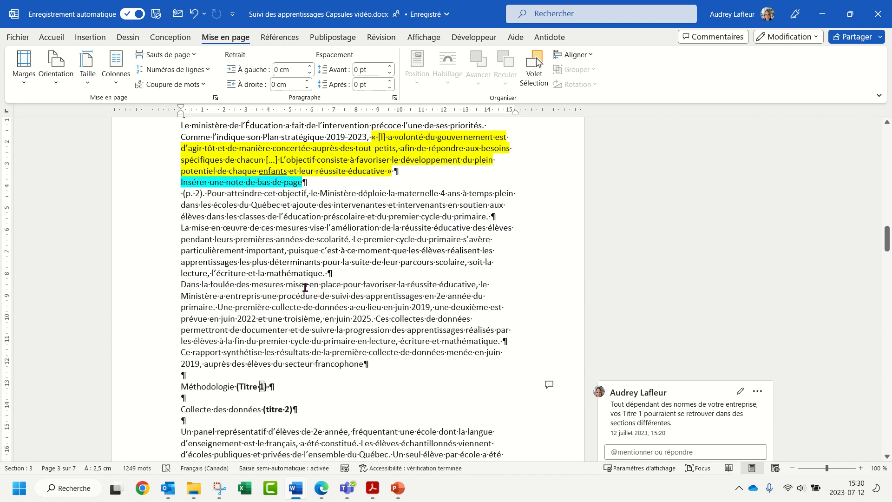
pyautogui.scroll(-1, 305, 288)
pyautogui.click(289, 248)
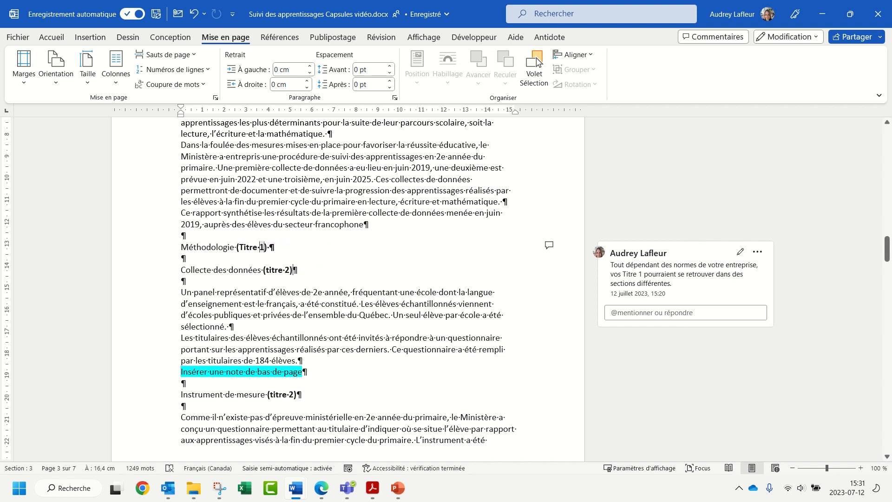
pyautogui.scroll(-3, 332, 304)
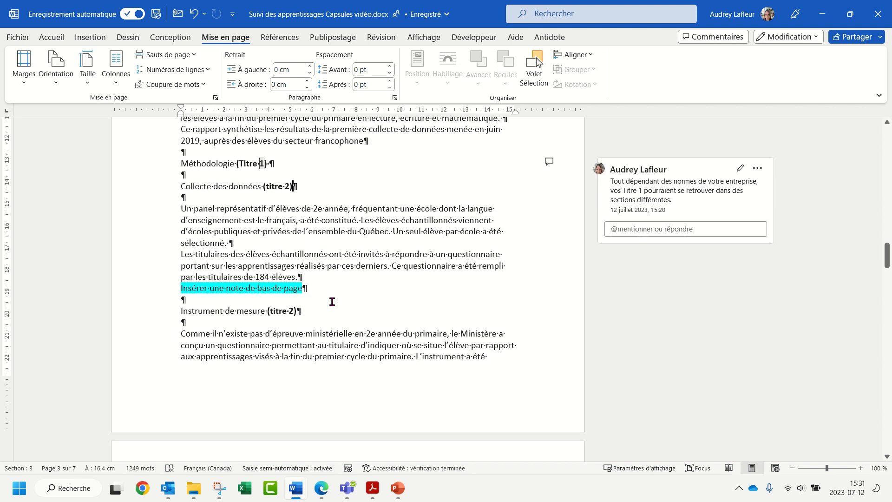
pyautogui.scroll(-10, 332, 302)
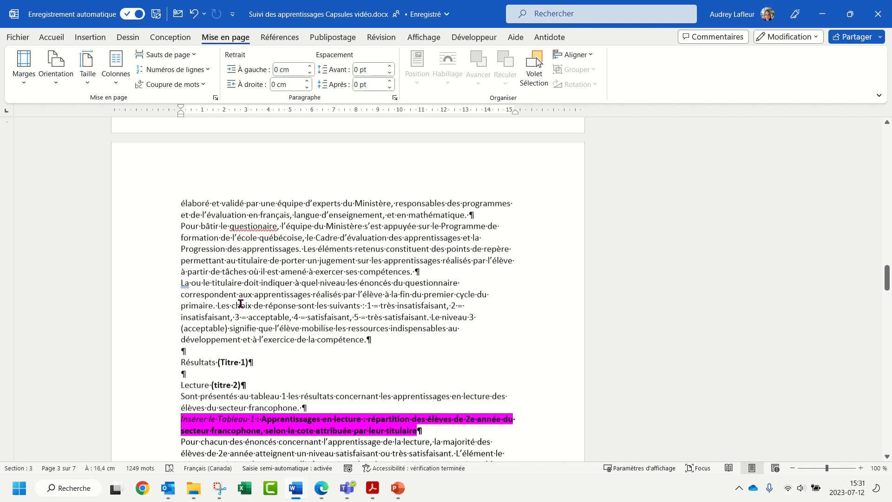
pyautogui.scroll(-4, 240, 304)
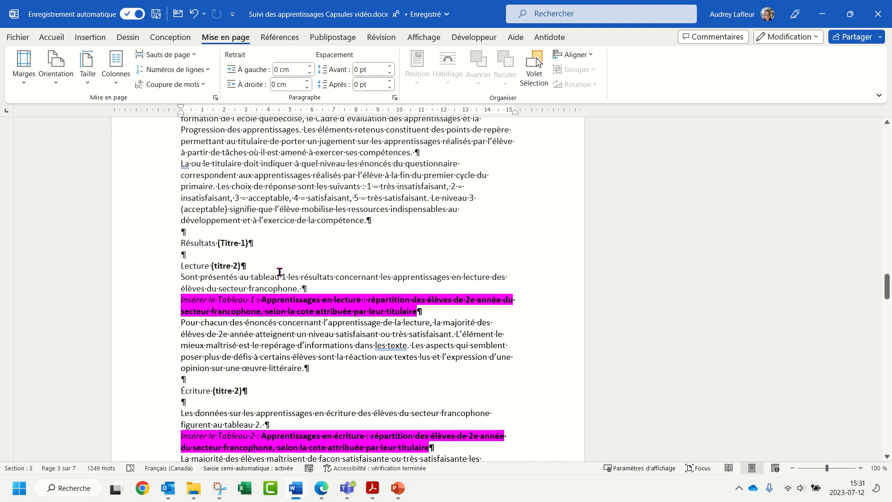
pyautogui.scroll(-15, 279, 272)
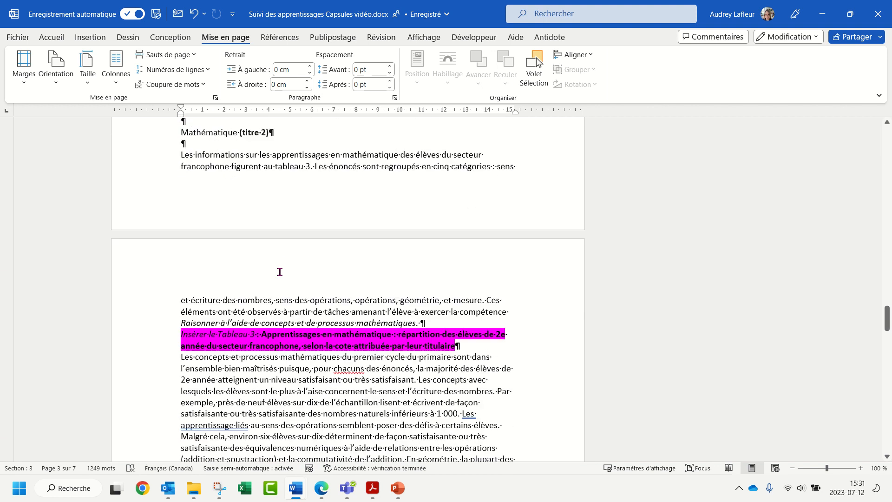
pyautogui.scroll(-6, 280, 272)
pyautogui.click(449, 302)
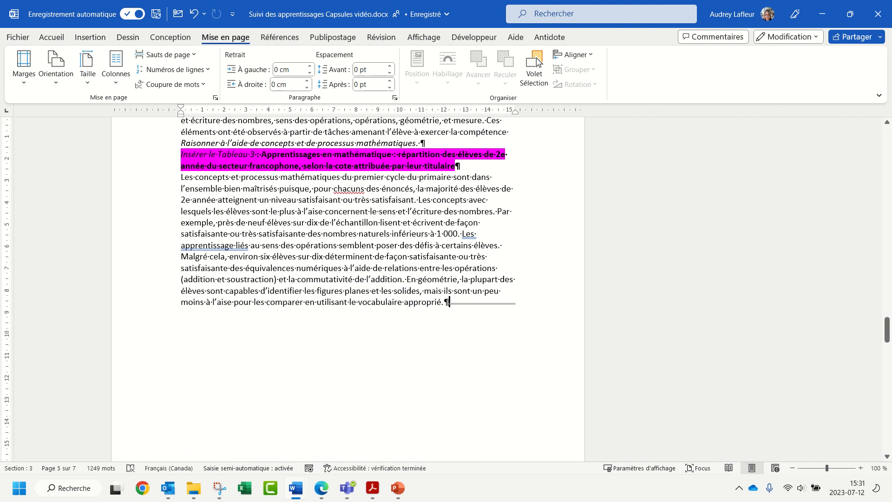
# - Check the sections of the "Conclusion" and "Bibliographie" pages
pyautogui.scroll(-14, 327, 301)
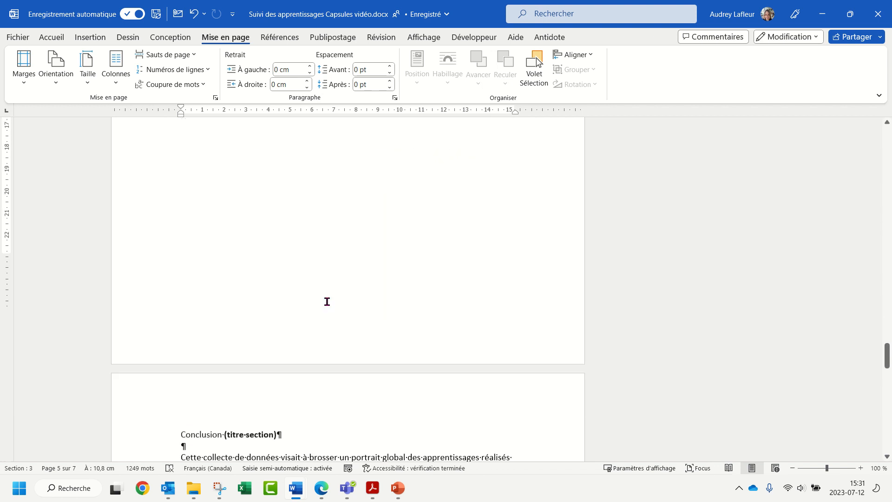
pyautogui.click(181, 295)
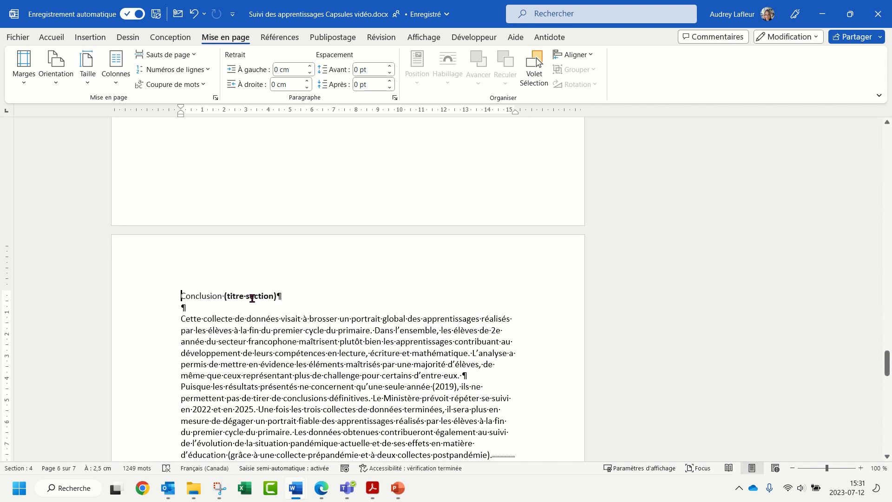
pyautogui.scroll(-15, 300, 294)
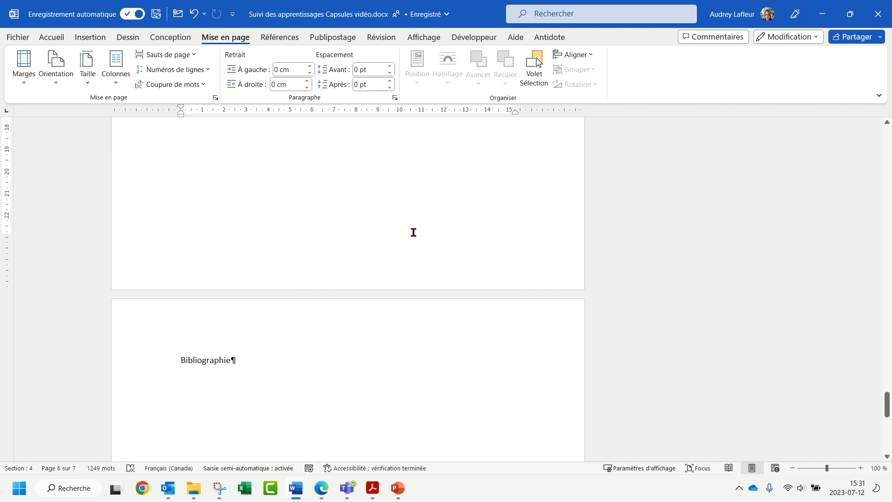
# - Return to the cover page and review its section break and the "Table des matières" page down to the introduction
pyautogui.scroll(20, 414, 232)
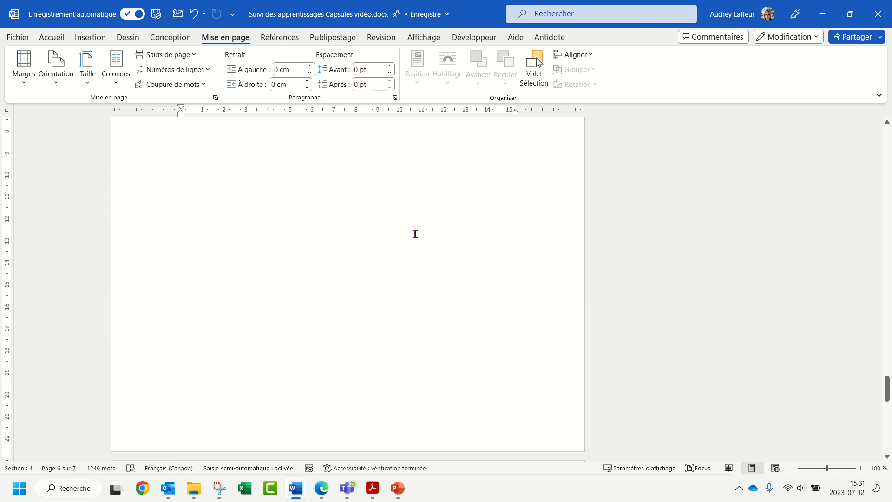
pyautogui.scroll(20, 414, 268)
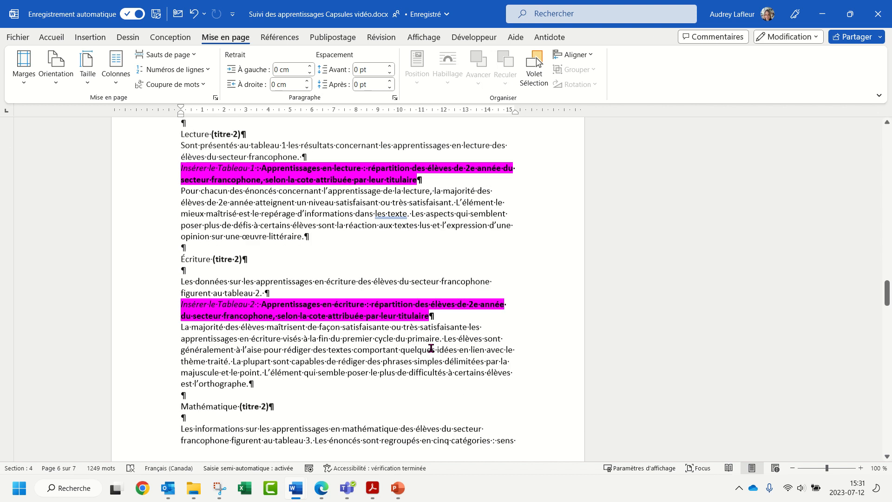
pyautogui.scroll(5, 430, 347)
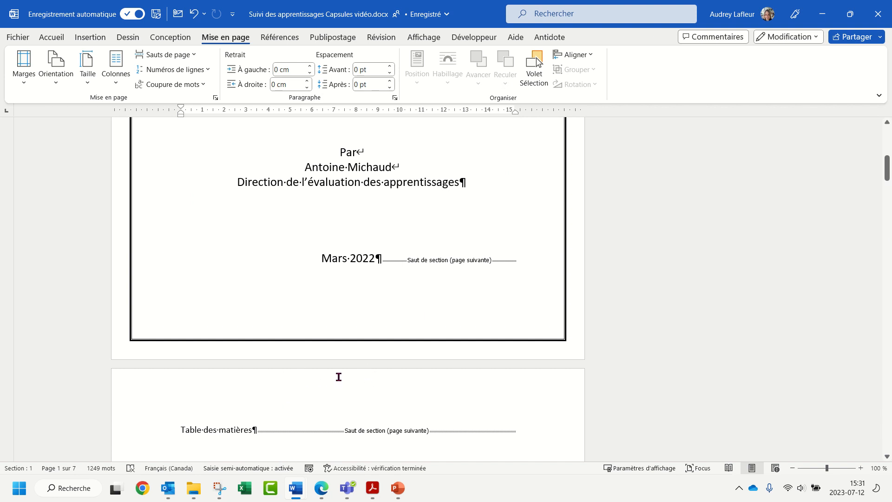
pyautogui.scroll(-10, 339, 377)
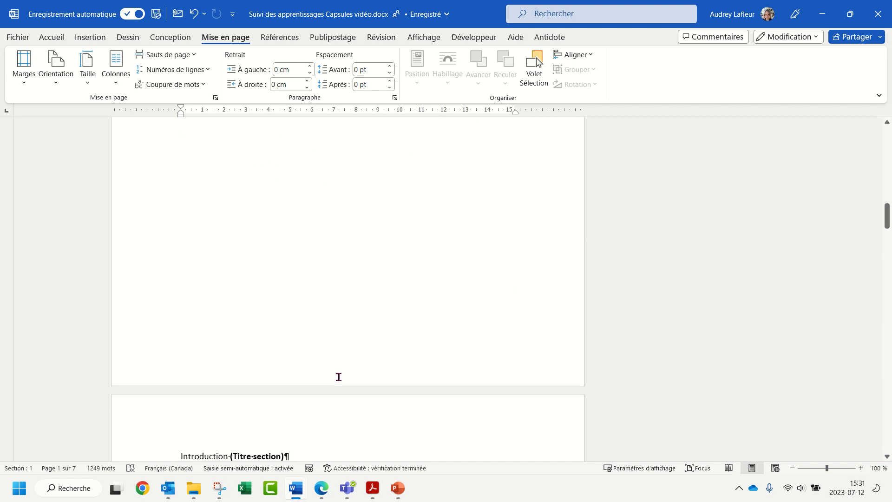
pyautogui.scroll(-5, 339, 377)
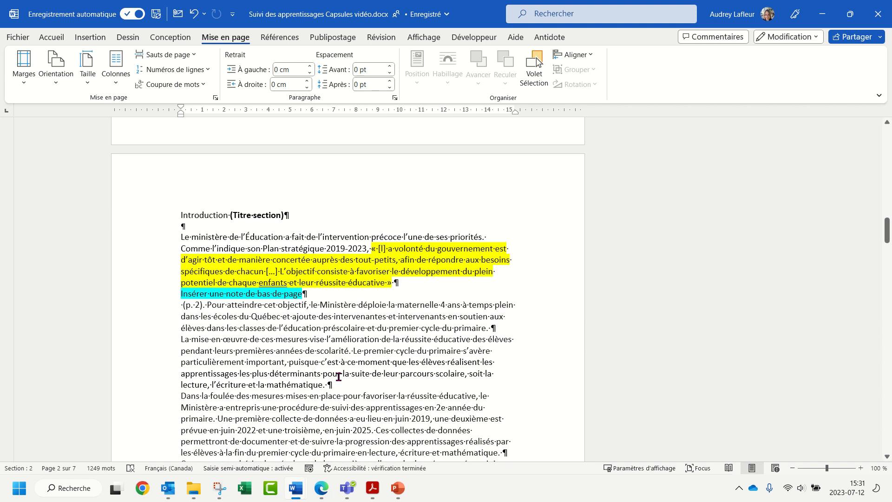